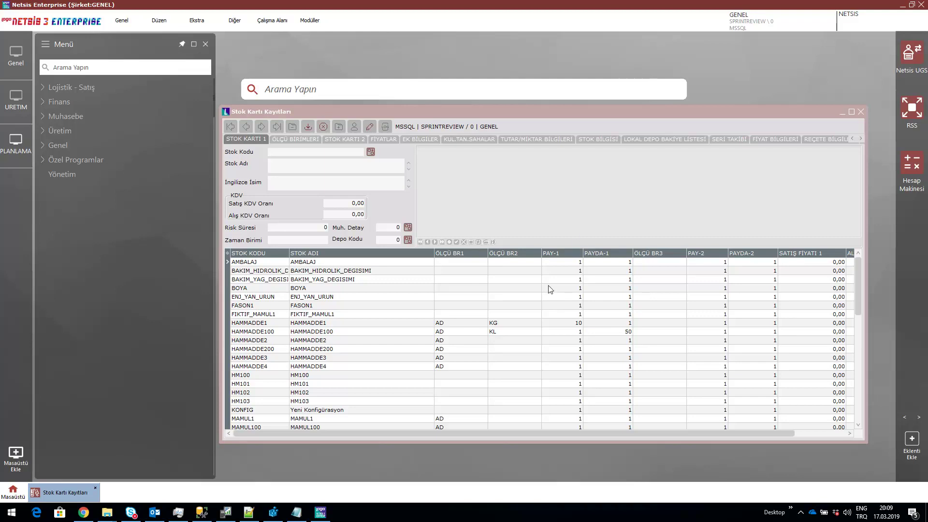
# Review the Stok Karti.xlsx desktop workbook, close it and load the file into the Stok Kartı Kayıtları window for Excel import
pyautogui.click(350, 110)
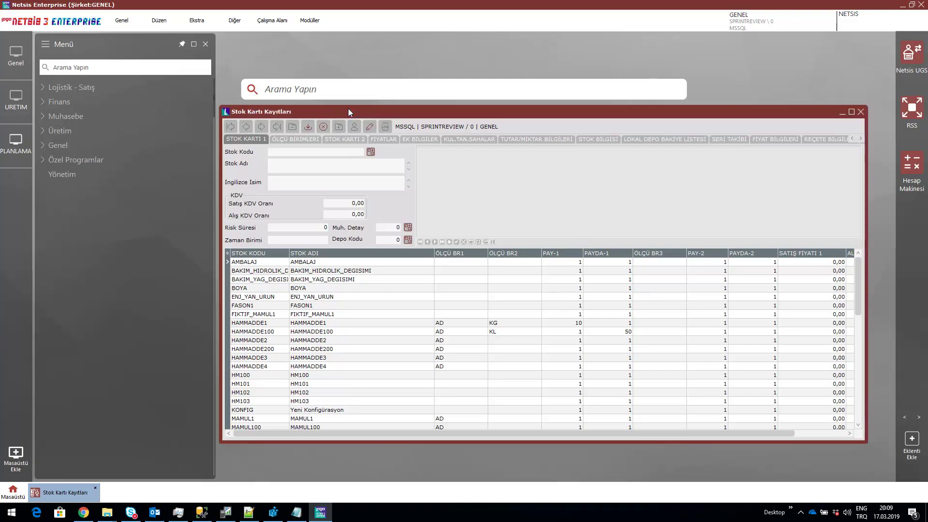
pyautogui.press('super+d')
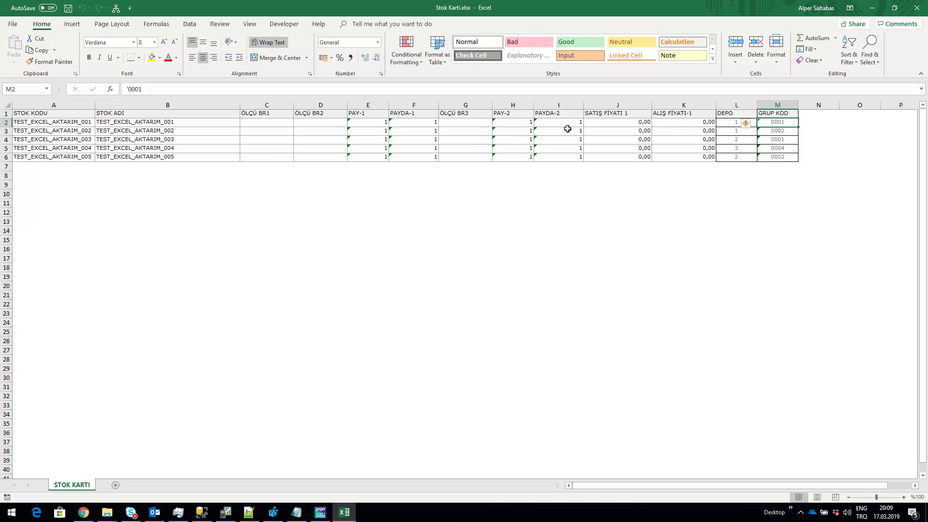
pyautogui.click(921, 2)
pyautogui.moveTo(679, 66); pyautogui.dragTo(523, 247)
pyautogui.moveTo(361, 466); pyautogui.dragTo(367, 311)
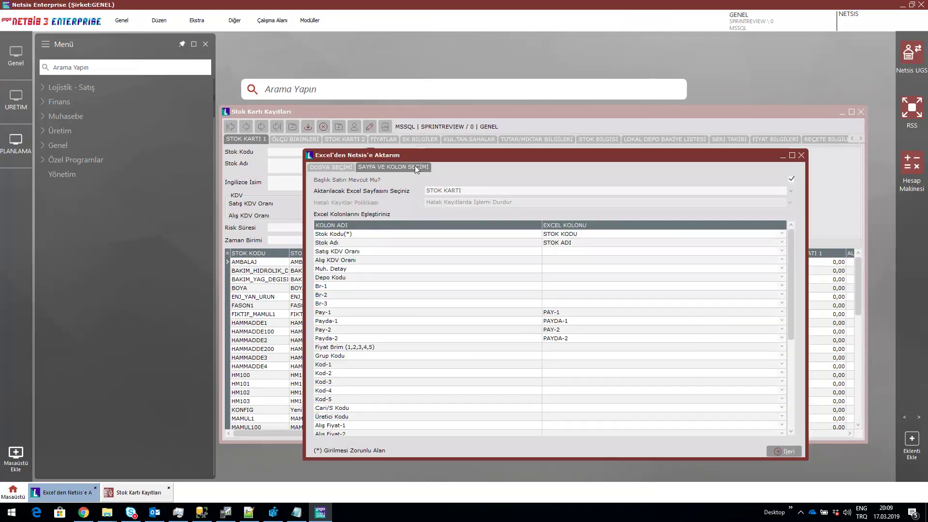
# Map the Depo Kodu field to the Excel column DEPO in the import's column matching list
pyautogui.moveTo(423, 157); pyautogui.dragTo(405, 164)
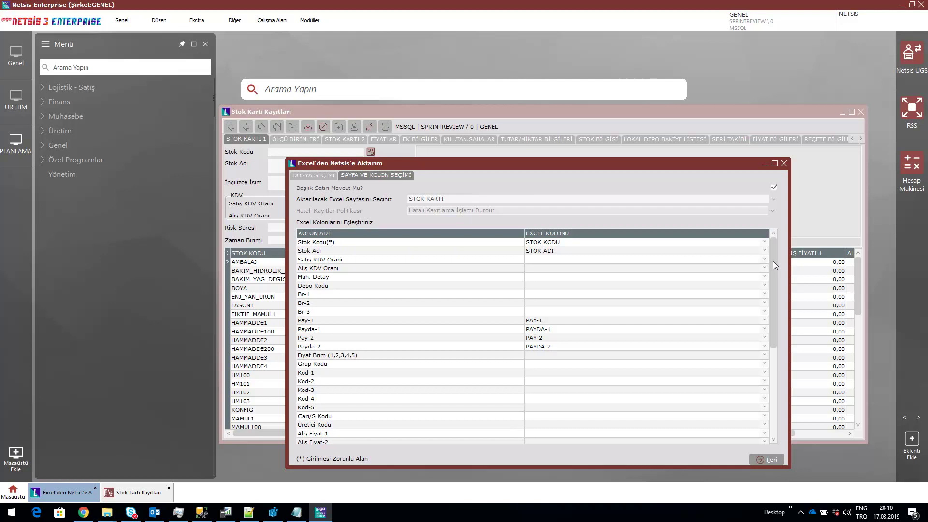
pyautogui.moveTo(773, 261); pyautogui.dragTo(773, 352)
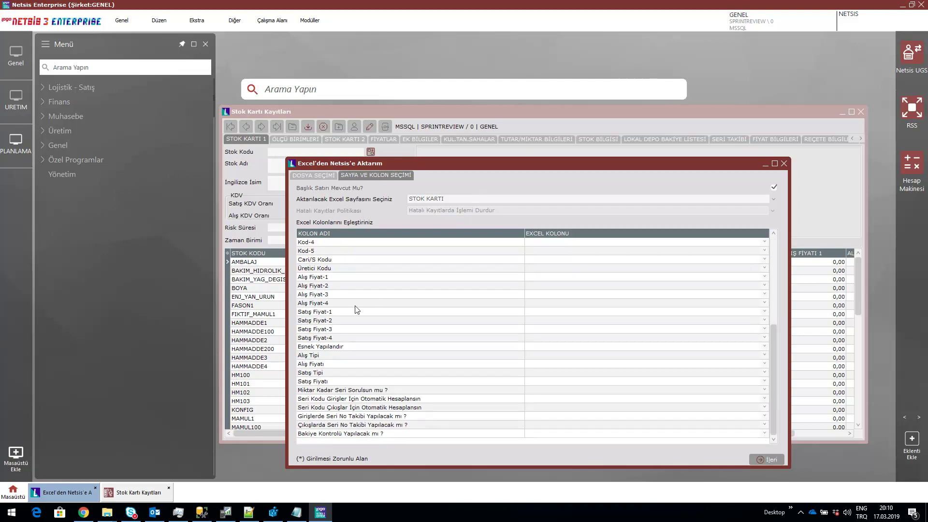
pyautogui.scroll(7, 355, 307)
pyautogui.scroll(-7, 538, 316)
pyautogui.scroll(7, 538, 317)
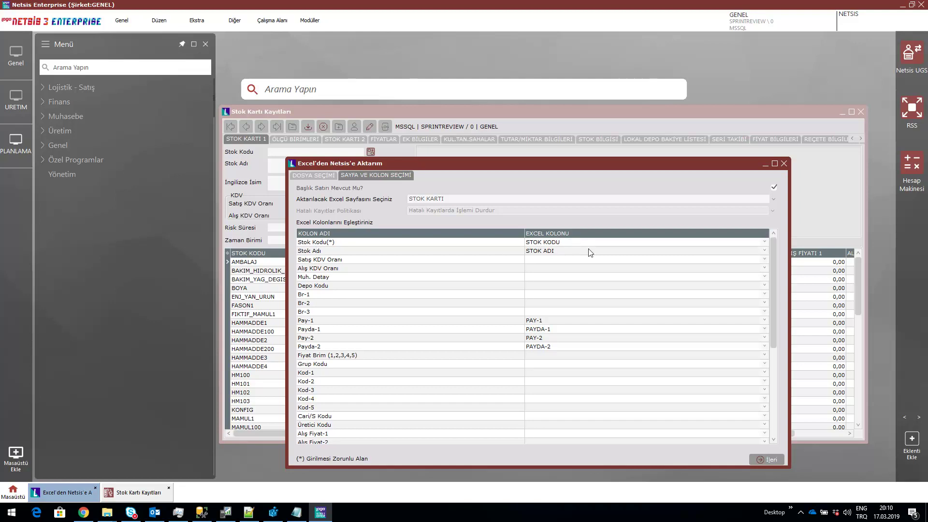
pyautogui.moveTo(773, 257)
pyautogui.mouseDown()
pyautogui.moveTo(776, 342)
pyautogui.moveTo(775, 251)
pyautogui.mouseUp()
pyautogui.click(539, 288)
pyautogui.click(542, 286)
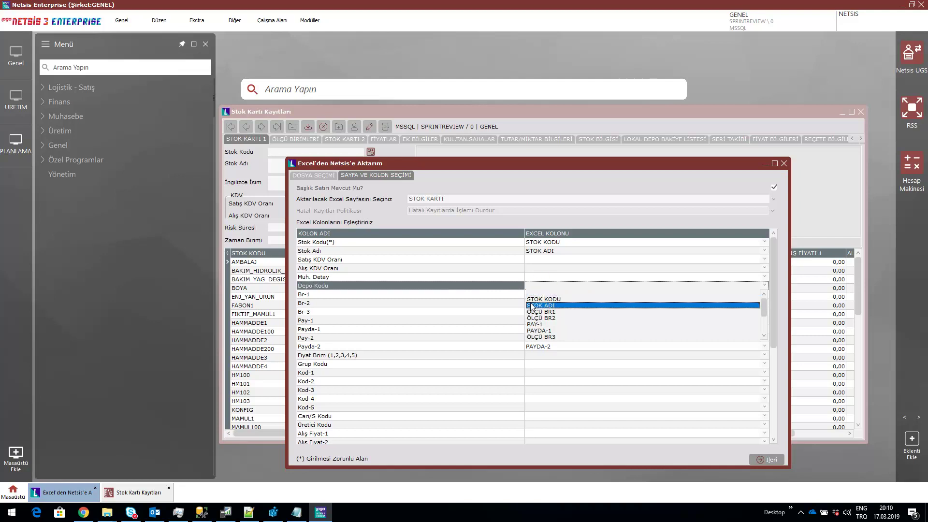
pyautogui.scroll(-2, 567, 317)
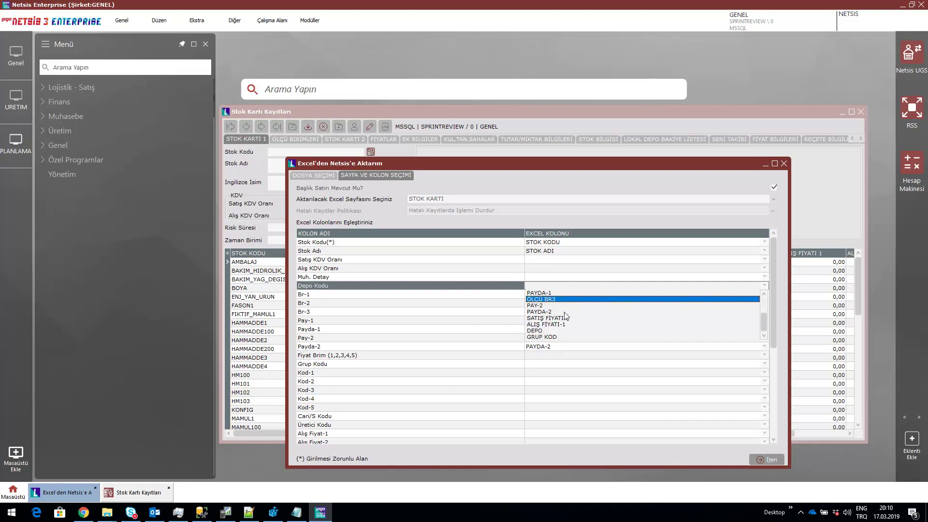
pyautogui.click(542, 331)
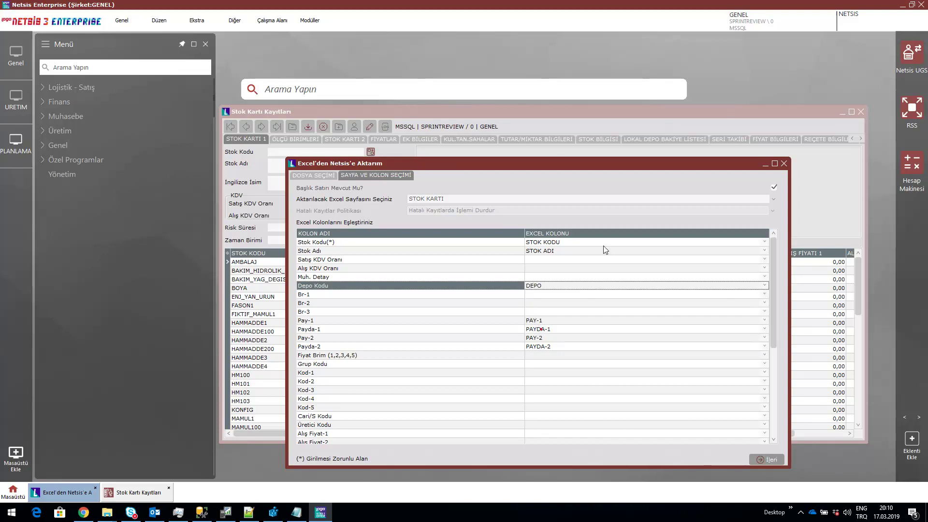
# Map the Grup Kodu field to the Excel column GRUP KOD and proceed to the import preview
pyautogui.click(335, 366)
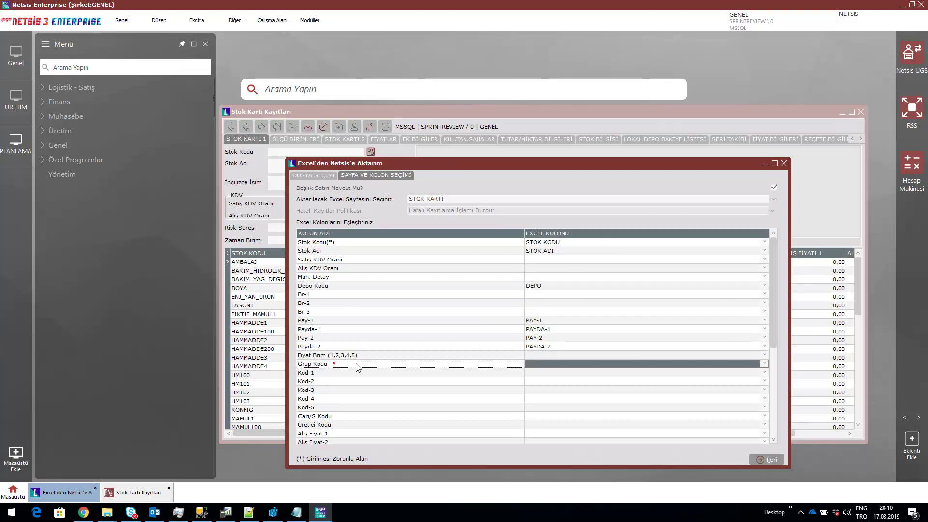
pyautogui.click(550, 364)
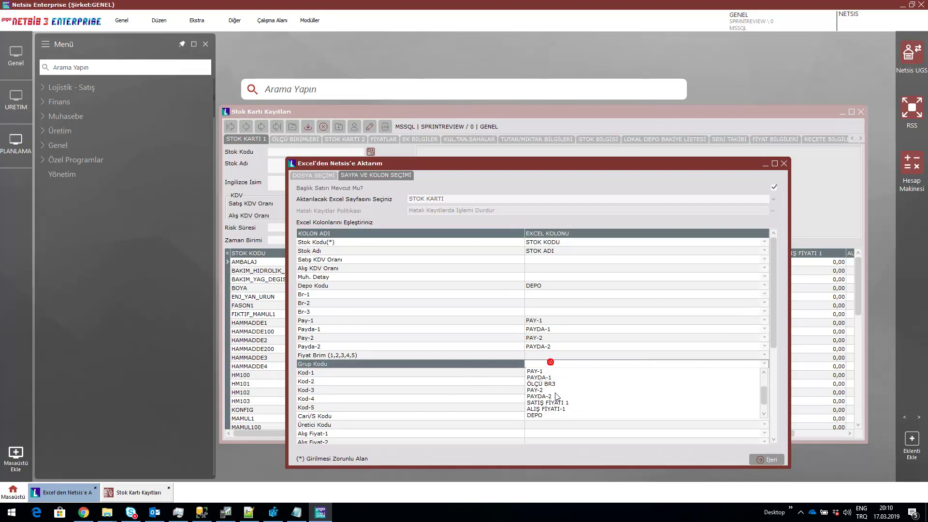
pyautogui.scroll(-2, 555, 411)
pyautogui.click(553, 415)
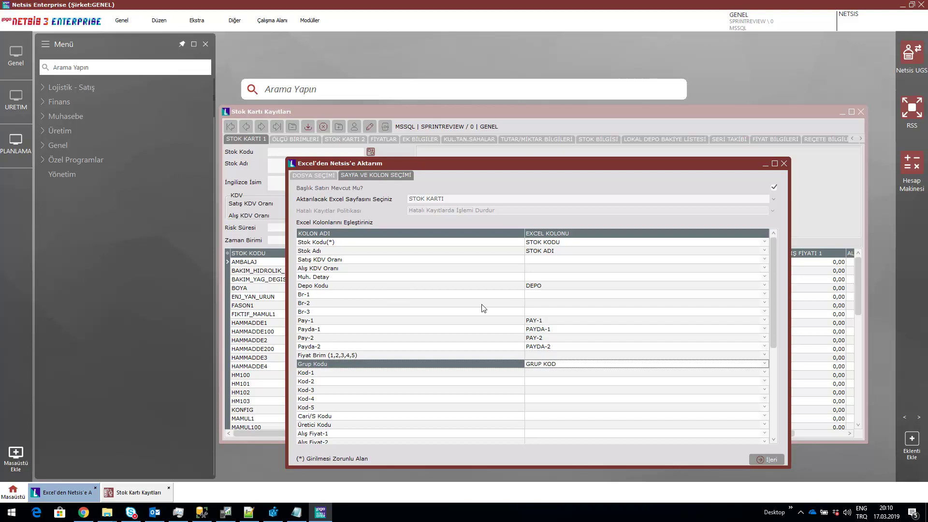
pyautogui.moveTo(773, 259); pyautogui.dragTo(779, 239)
pyautogui.click(768, 460)
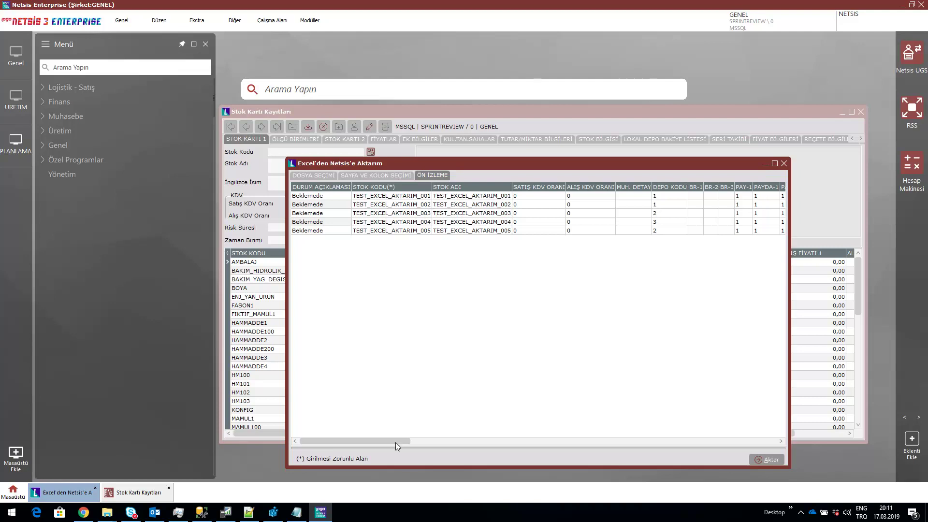
# Set the Depo Kodu of TEST_EXCEL_AKTARIM_001 to 2 in the import preview
pyautogui.moveTo(395, 442)
pyautogui.mouseDown()
pyautogui.moveTo(734, 458)
pyautogui.moveTo(396, 438)
pyautogui.mouseUp()
pyautogui.click(576, 195)
pyautogui.click(653, 196)
pyautogui.write('2')
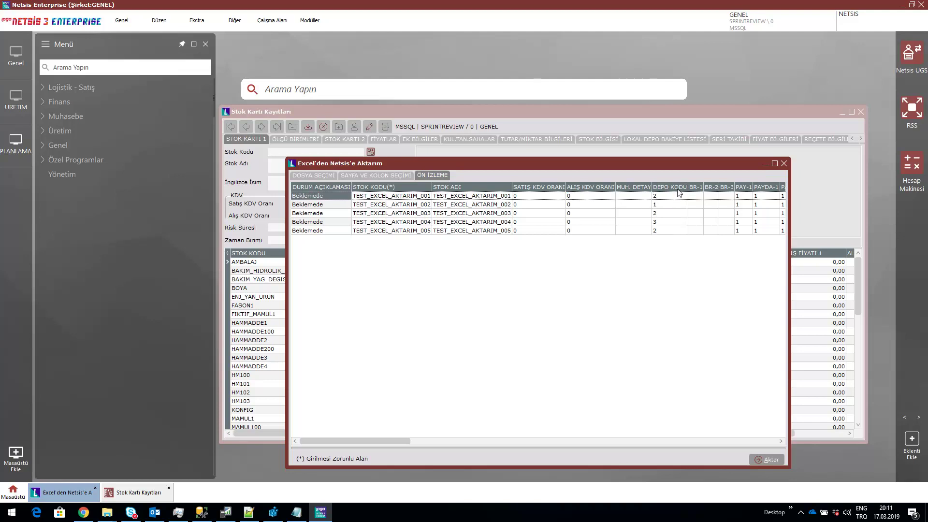
# Transfer the previewed stock records into Netsis, and close the import and stock card windows
pyautogui.moveTo(385, 442)
pyautogui.mouseDown()
pyautogui.moveTo(467, 451)
pyautogui.moveTo(384, 448)
pyautogui.mouseUp()
pyautogui.click(772, 462)
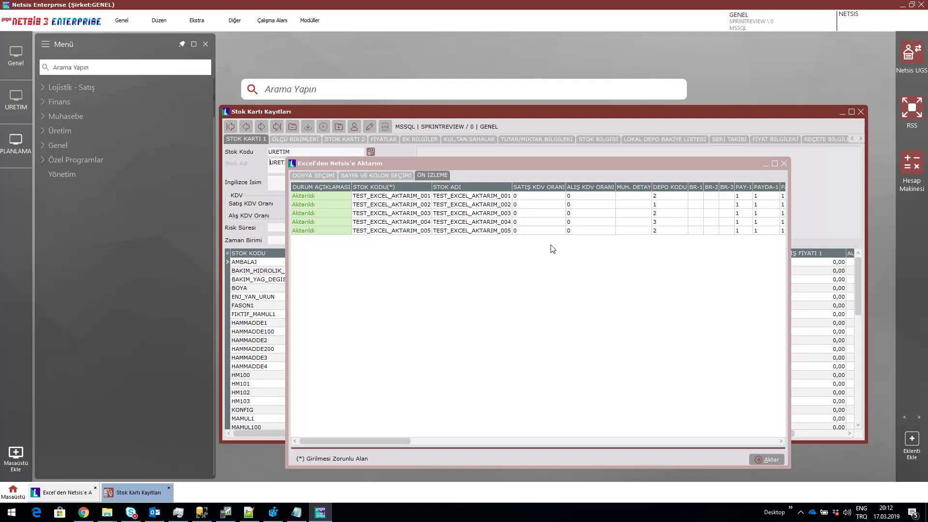
pyautogui.click(784, 164)
pyautogui.click(861, 112)
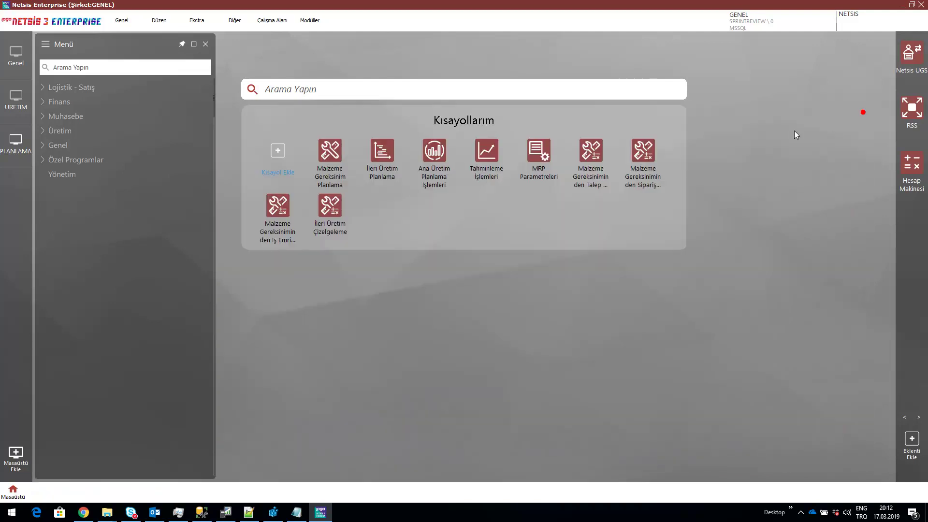
# Open Musteri Siparisi.xlsx from the desktop, review its order lines and close the workbook
pyautogui.press('super+d')
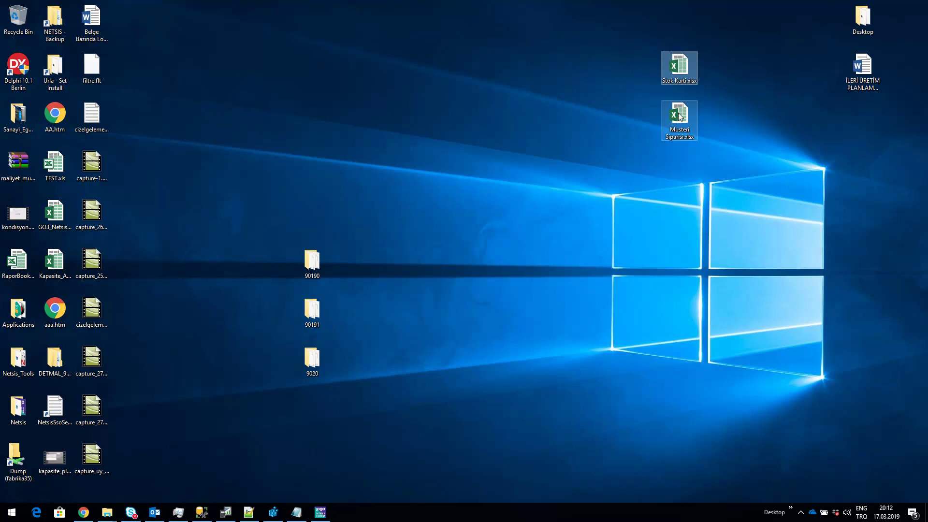
pyautogui.doubleClick(679, 117)
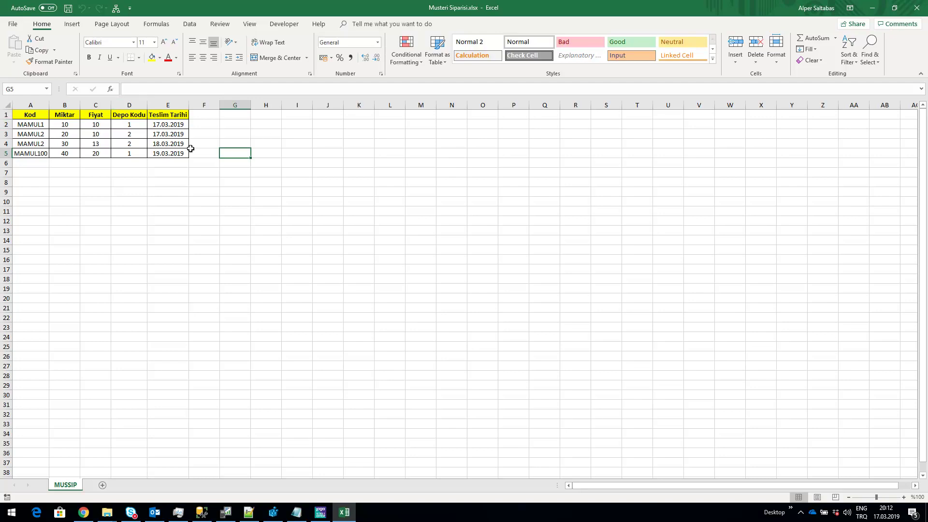
pyautogui.click(918, 12)
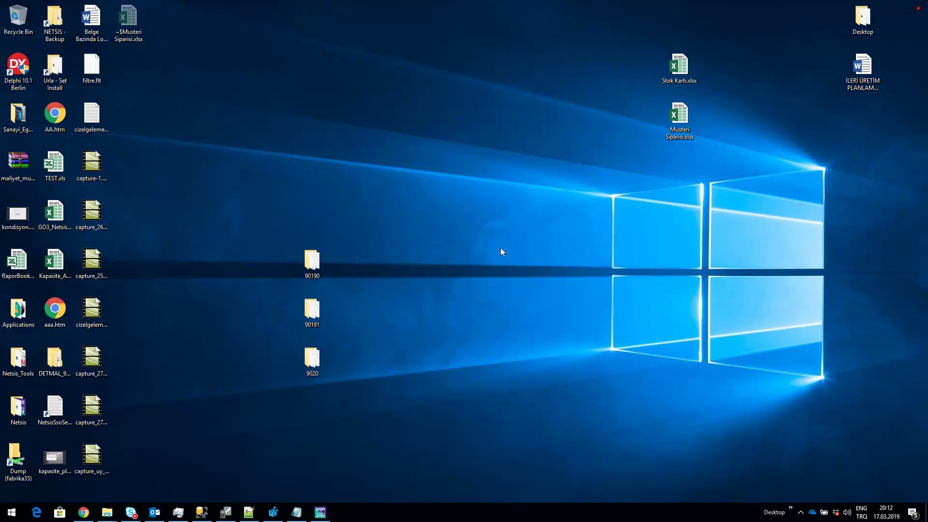
# Switch back to Netsis, search for "müşteri sipar" and open the Müşteri Siparişleri application
pyautogui.click(309, 511)
pyautogui.click(320, 513)
pyautogui.click(320, 513)
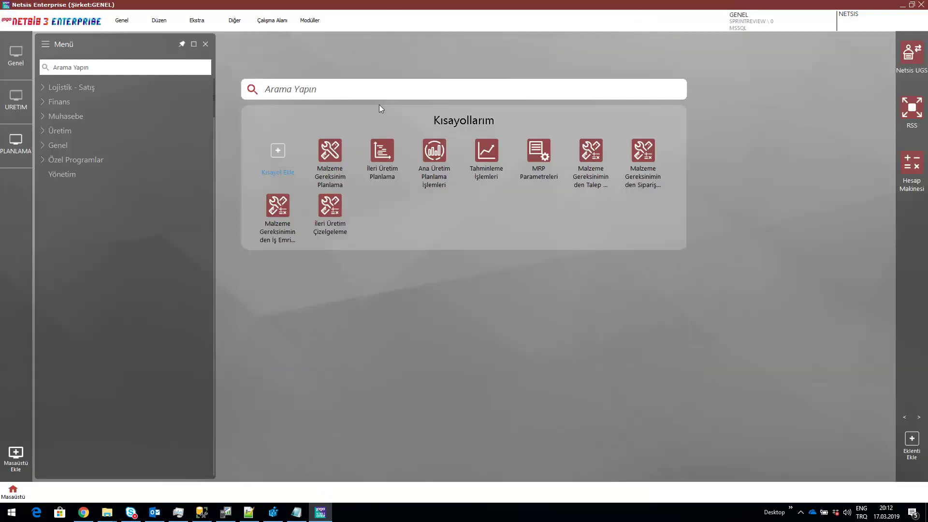
pyautogui.write('müşt')
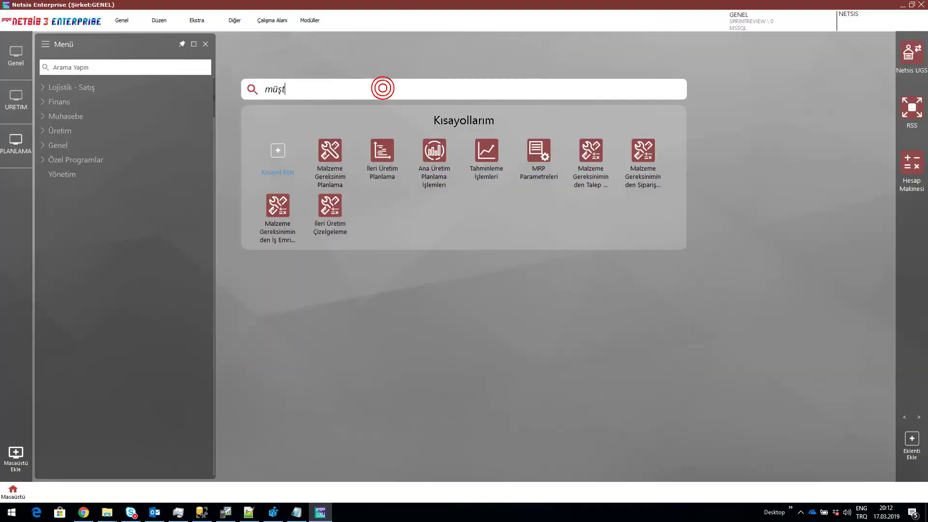
pyautogui.write('eri siğ')
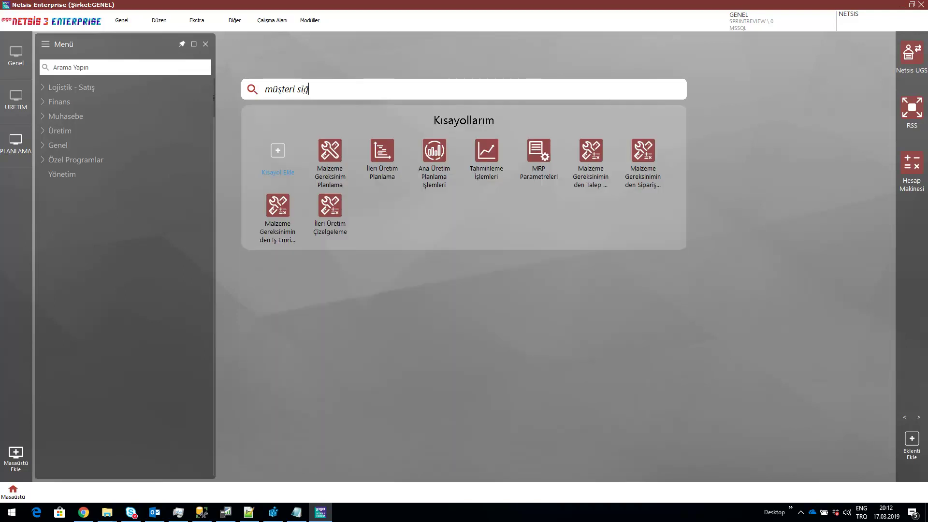
pyautogui.press('BackSpace')
pyautogui.write('par')
pyautogui.press('Down')
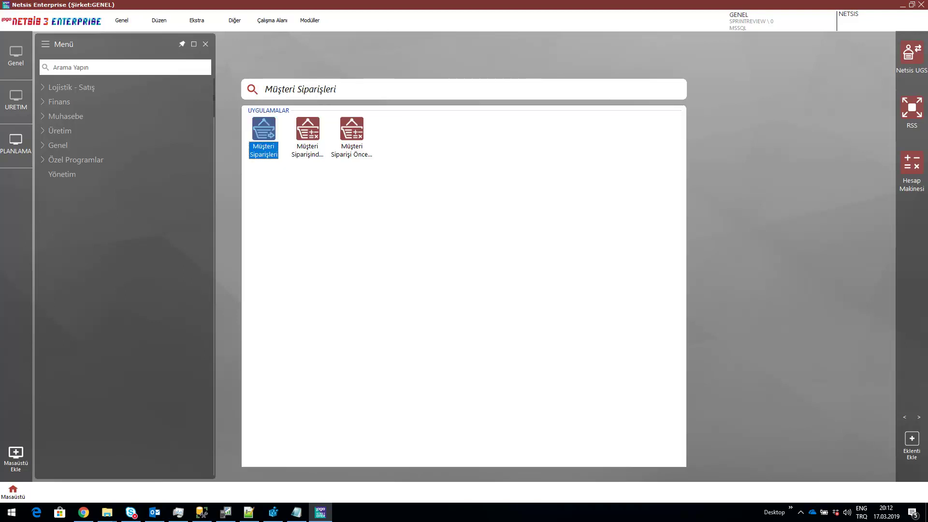
pyautogui.press('Return')
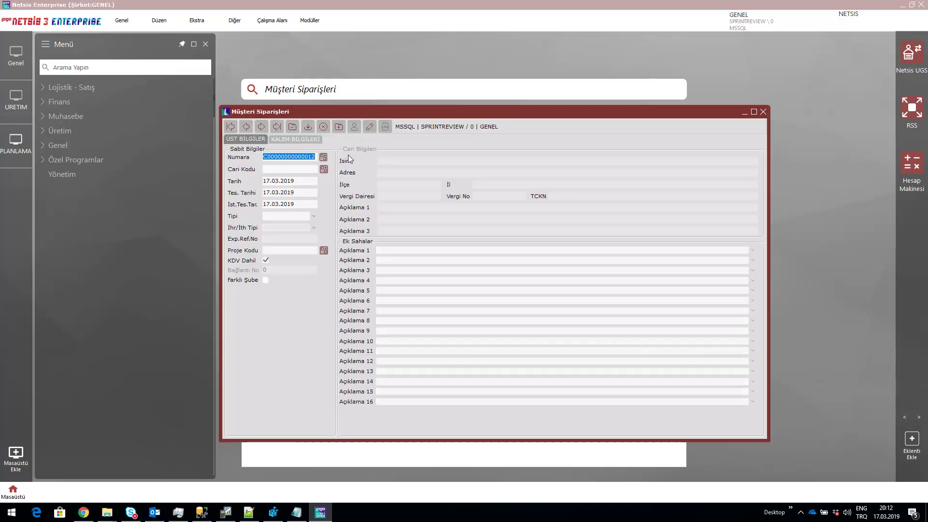
# Assign the second customer account in the list to the new order with type Yurt İçi, and continue to the line item entry
pyautogui.click(324, 169)
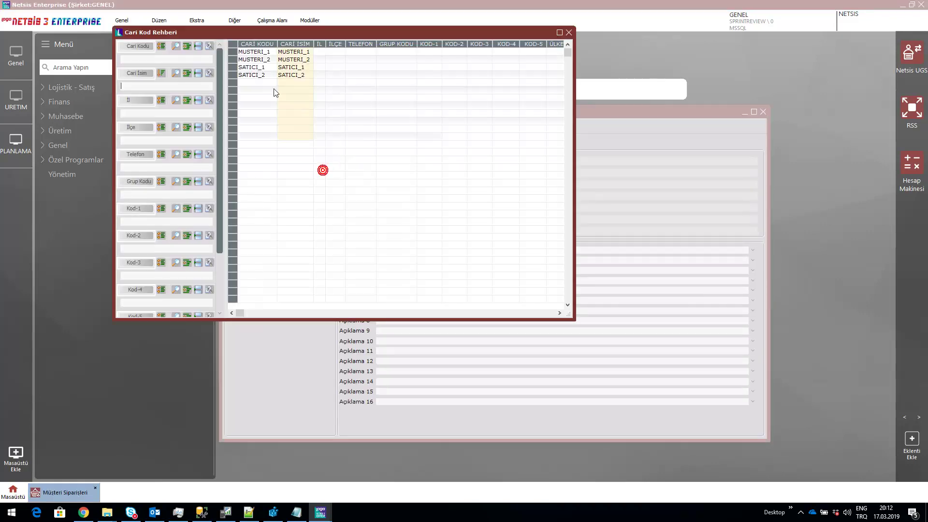
pyautogui.doubleClick(261, 59)
pyautogui.press('Return')
pyautogui.press('Return')
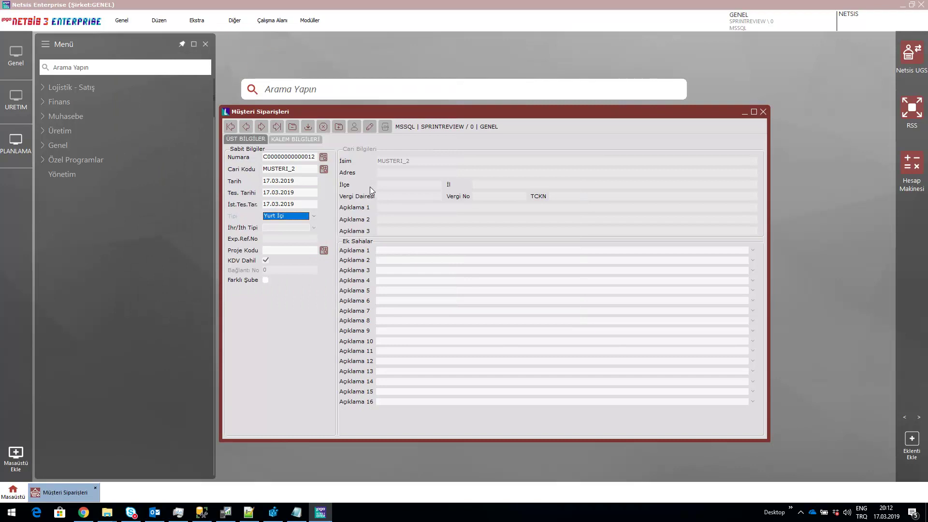
pyautogui.write('1')
pyautogui.press('Return')
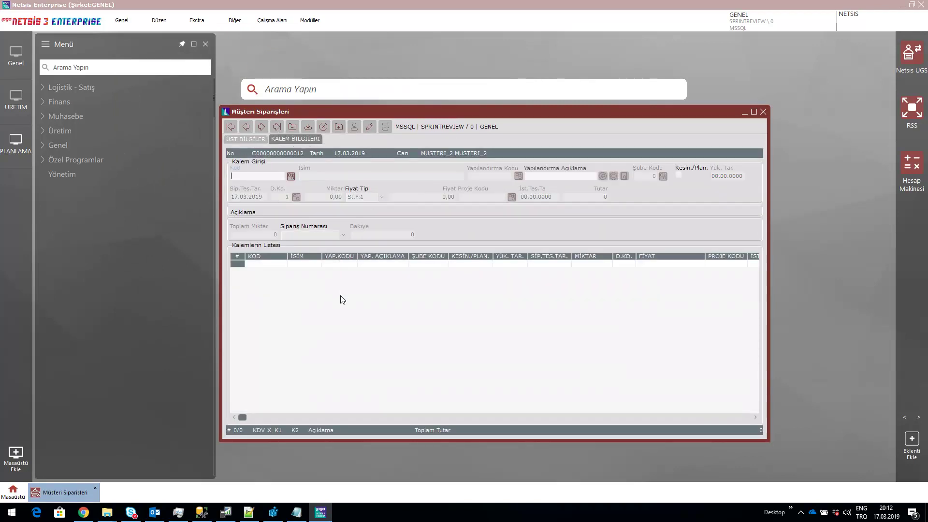
# Load the Musteri Siparisi.xlsx desktop file into the customer order's line items for Excel import
pyautogui.moveTo(315, 108); pyautogui.dragTo(314, 106)
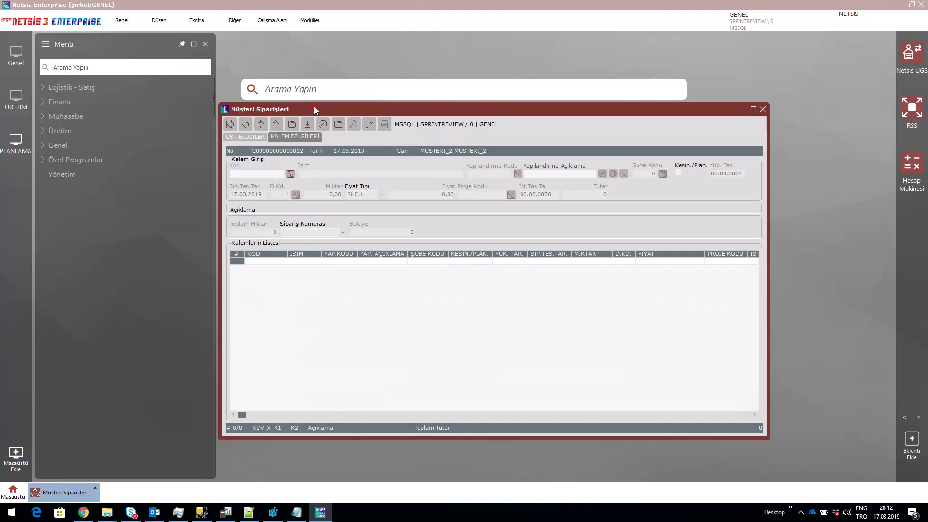
pyautogui.press('super+d')
pyautogui.doubleClick(678, 119)
pyautogui.moveTo(679, 120); pyautogui.dragTo(321, 302)
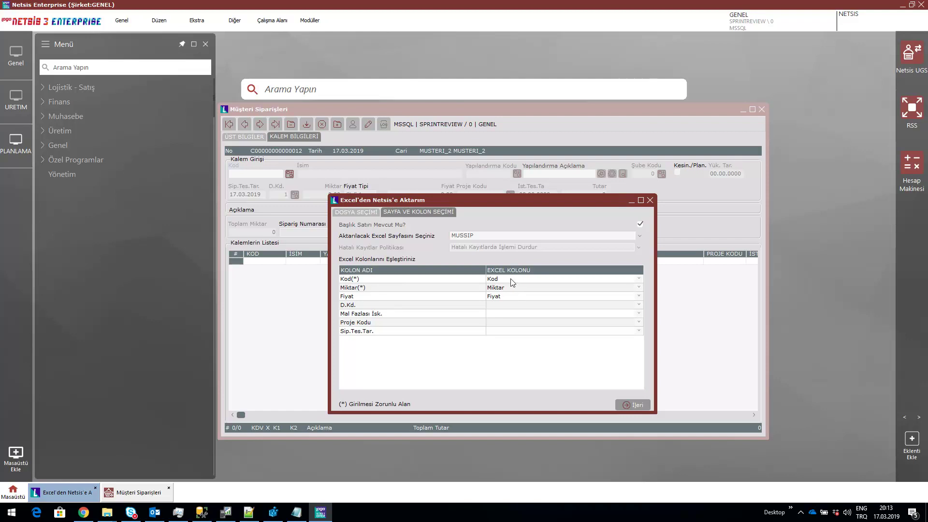
# Map the order import's D.Kd. field to the Excel column Depo Kodu
pyautogui.click(503, 304)
pyautogui.click(500, 305)
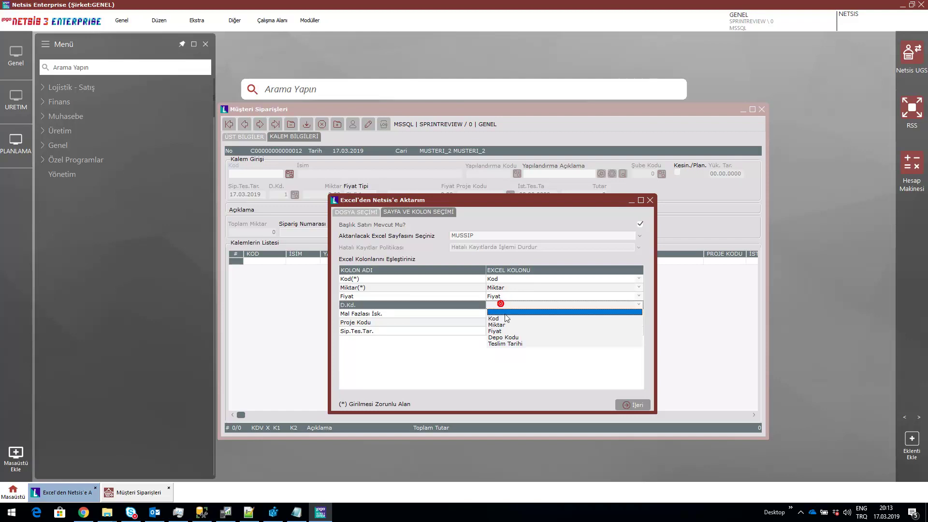
pyautogui.click(514, 338)
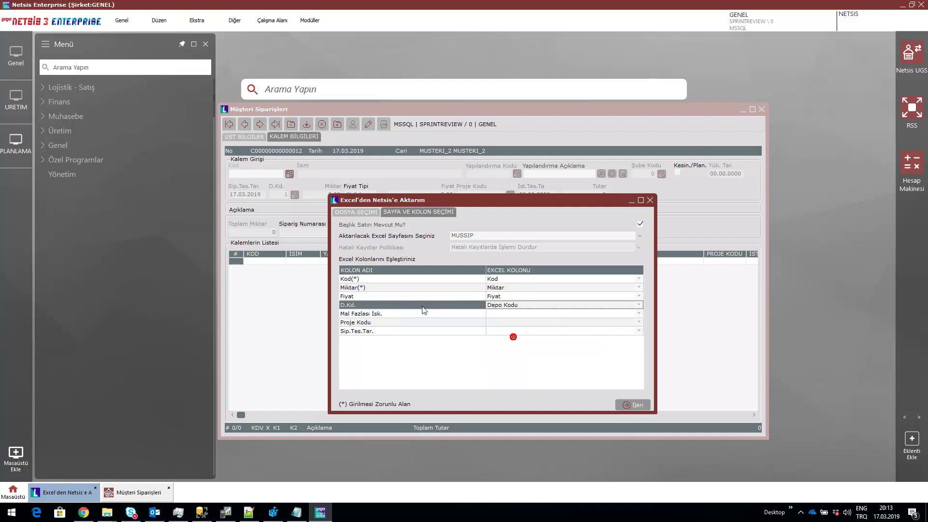
# Map the Sip.Tes.Tar. field to the Excel column Teslim Tarihi and proceed to the order import preview
pyautogui.click(506, 330)
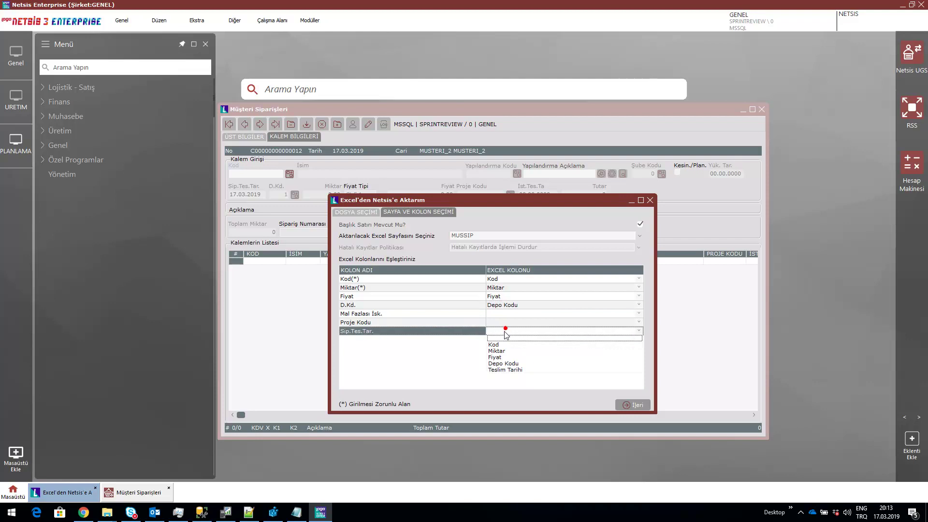
pyautogui.click(506, 330)
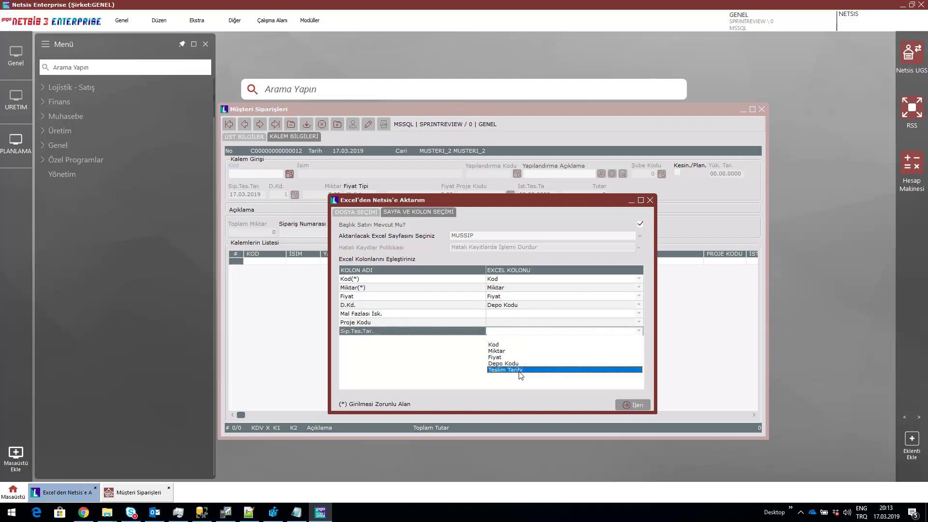
pyautogui.click(505, 370)
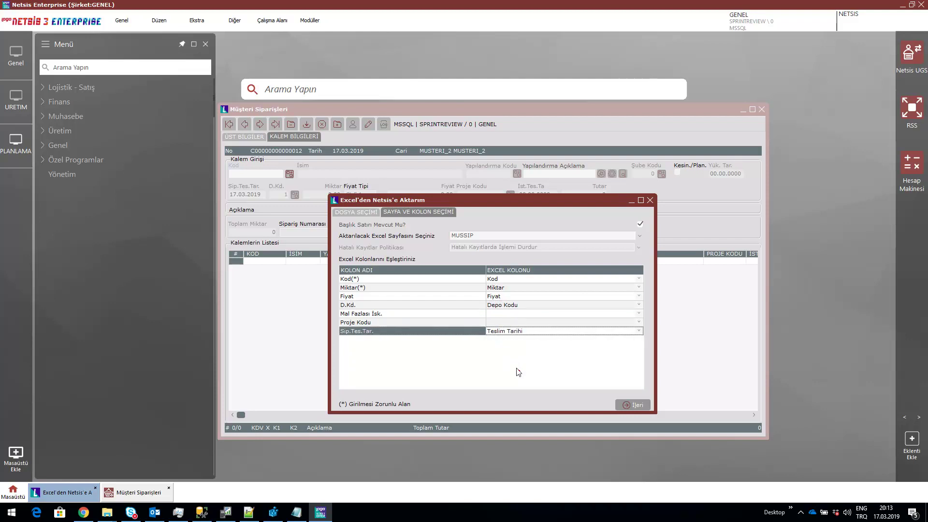
pyautogui.click(632, 404)
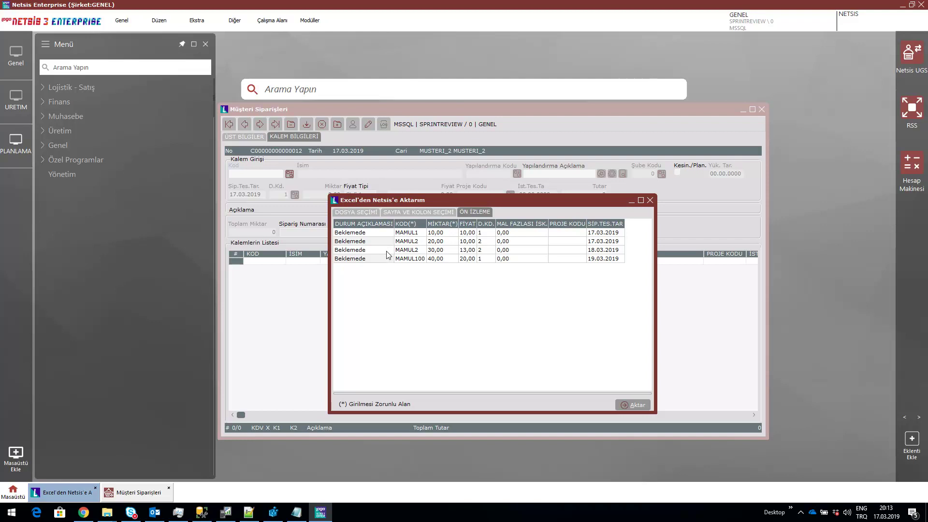
# Close the Excel import preview without transferring, then switch to File Explorer and select AccessDatabaseEngine.exe in the ENTERPRISE9 Kurulum\Utilities folder
pyautogui.press('Escape')
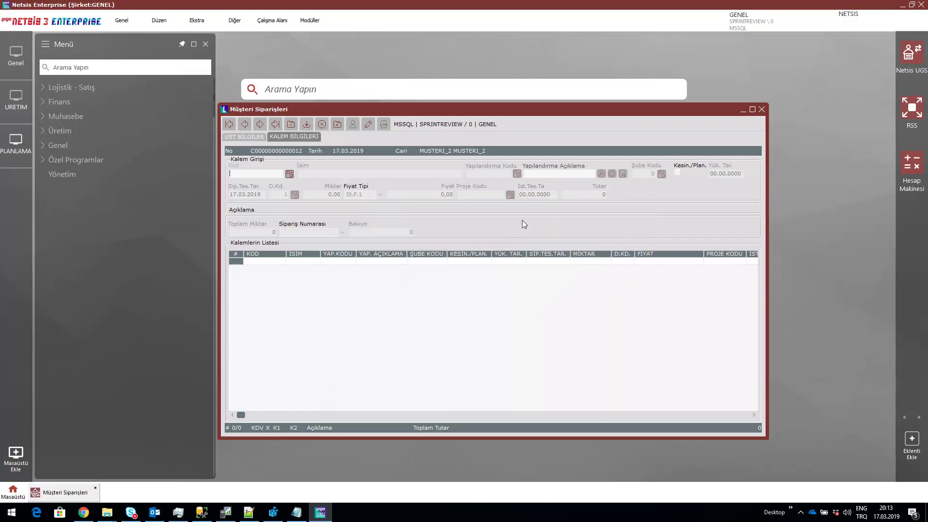
pyautogui.moveTo(109, 516)
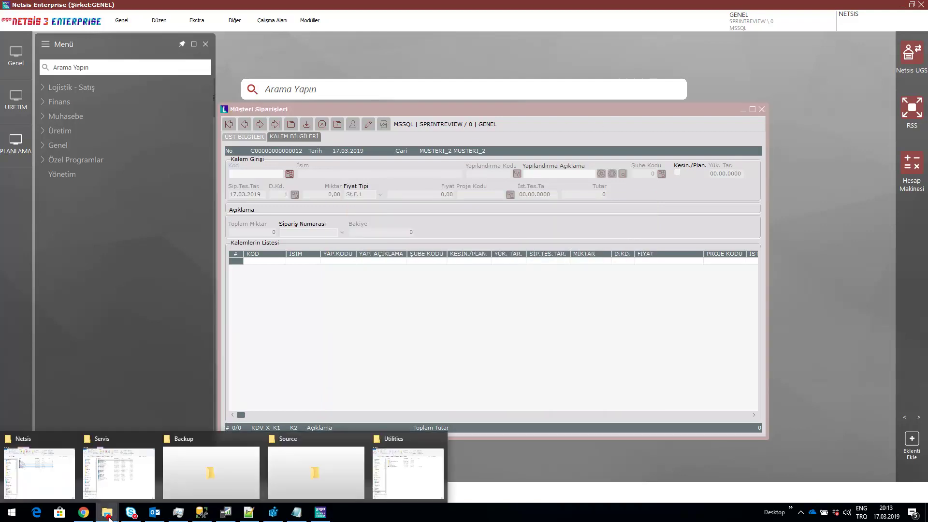
pyautogui.moveTo(145, 481)
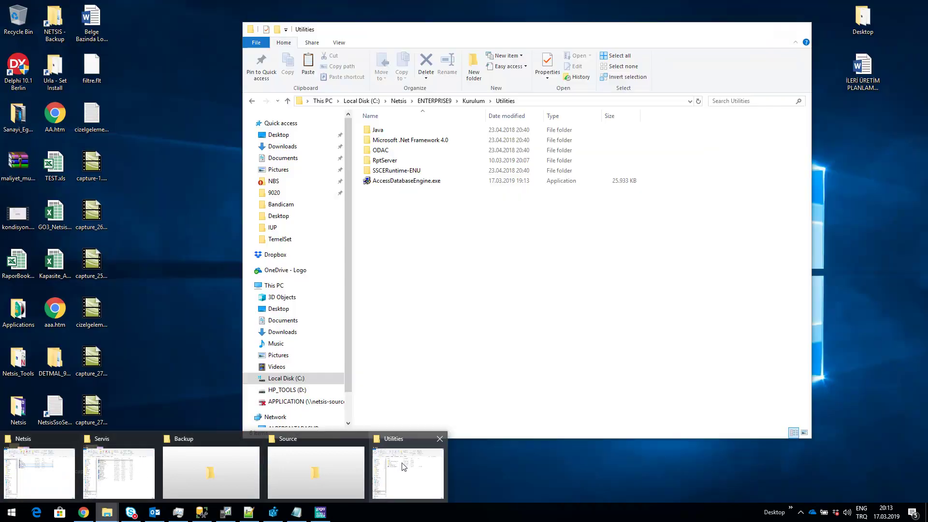
pyautogui.click(408, 473)
pyautogui.click(473, 101)
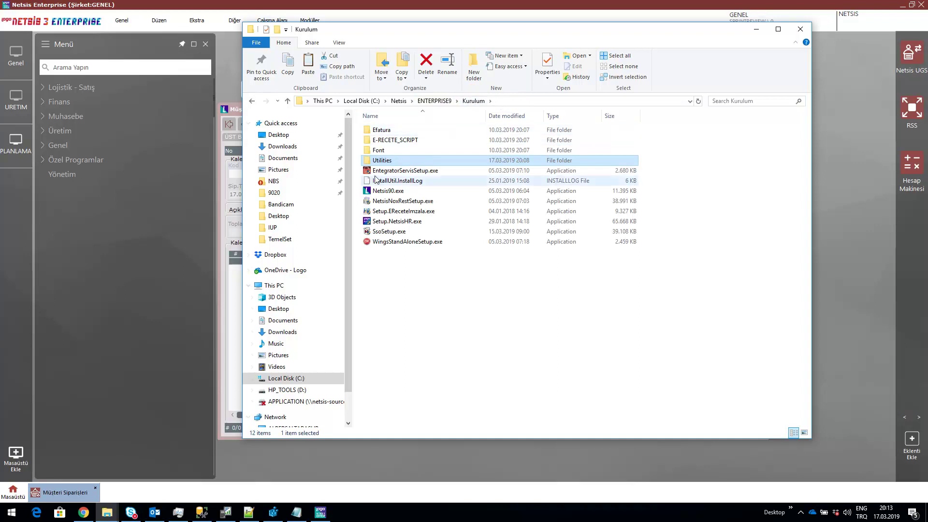
pyautogui.doubleClick(394, 161)
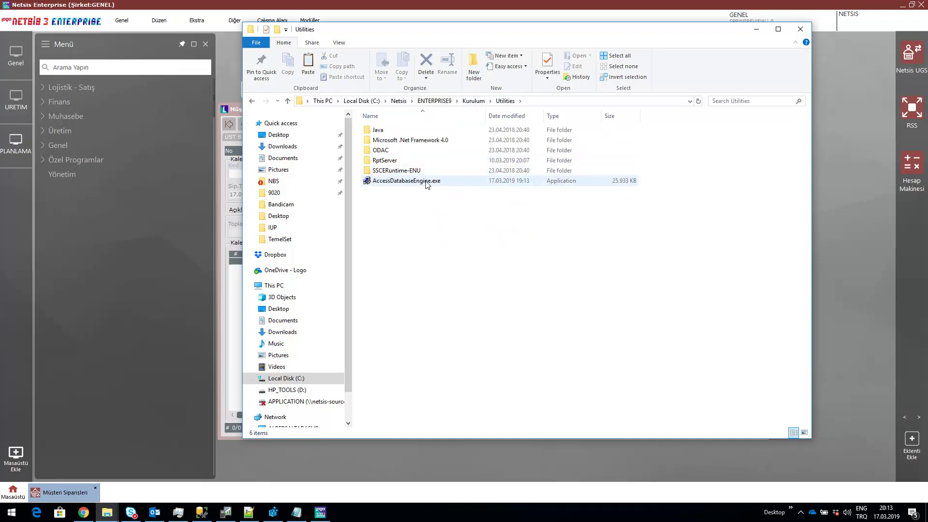
pyautogui.click(414, 181)
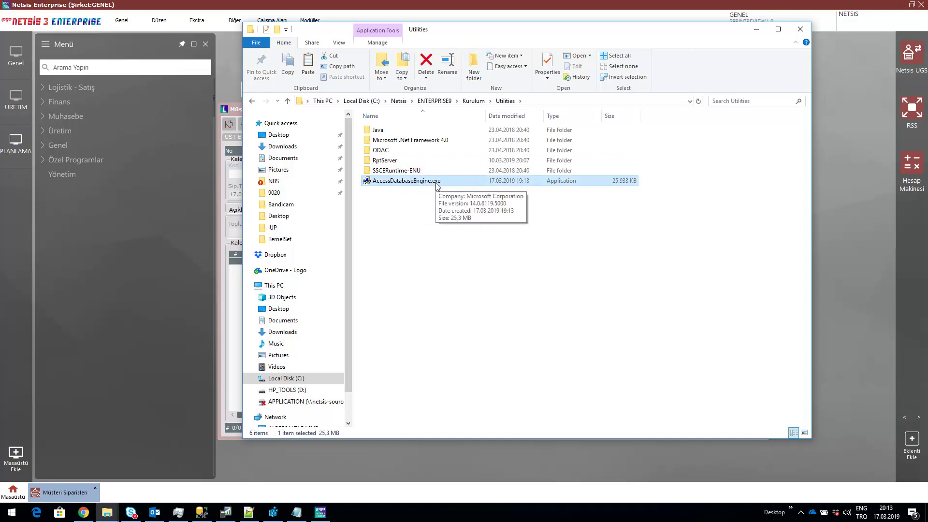